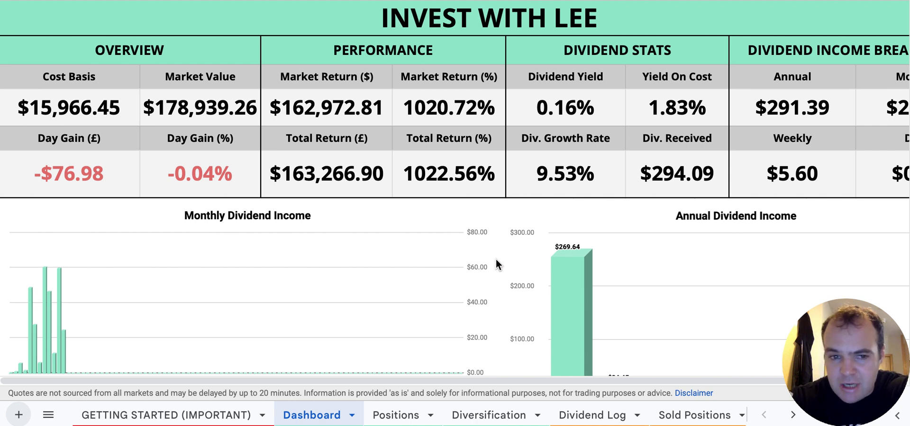
- Examine the Dashboard's dividend income charts and all the holdings columns on the Positions sheet
scroll(495, 259, down, 3)
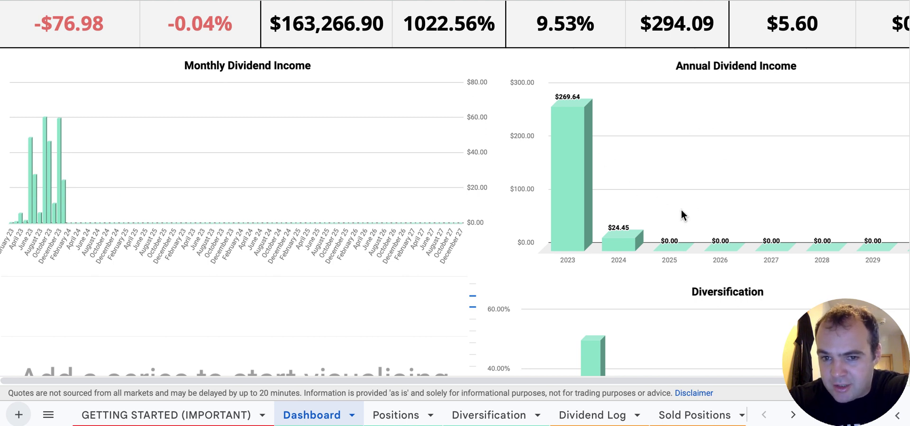
scroll(680, 210, up, 2)
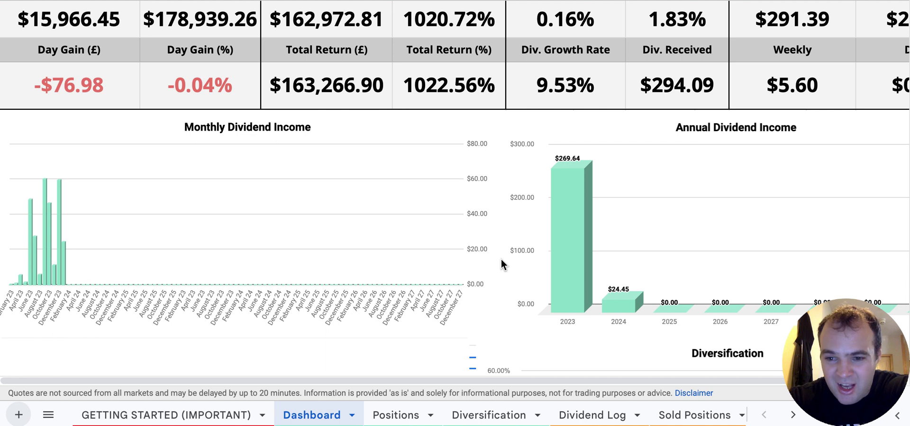
click(399, 417)
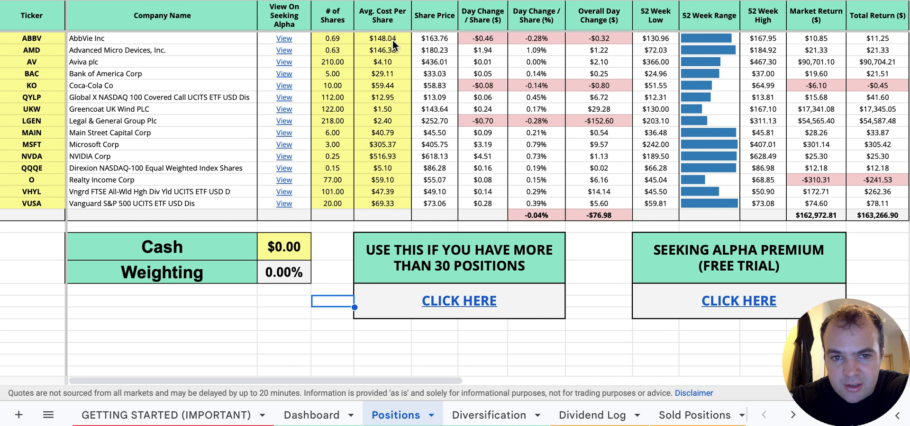
scroll(603, 249, right, 10)
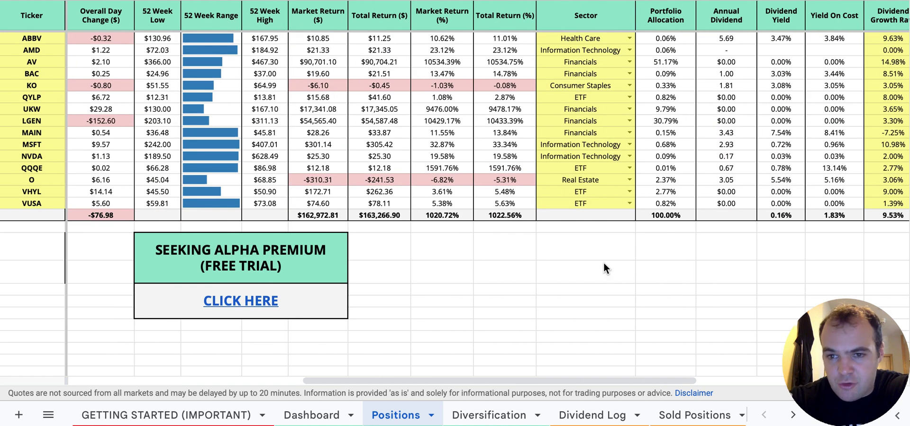
scroll(603, 261, right, 10)
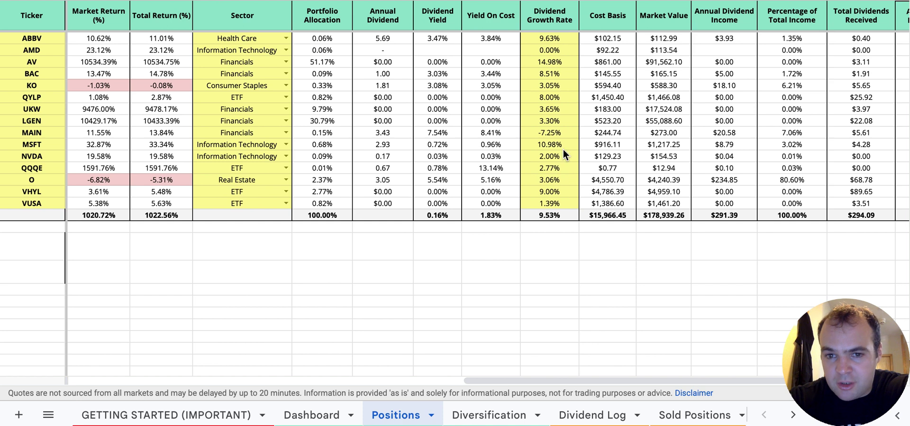
scroll(549, 269, right, 2)
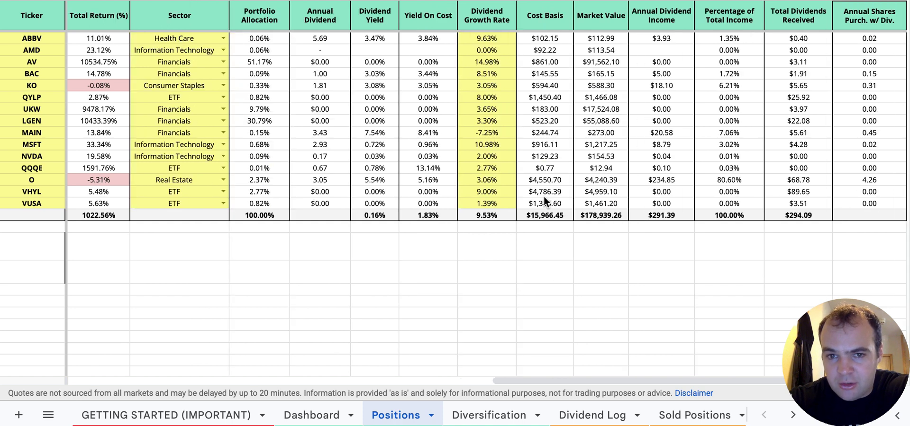
scroll(589, 192, left, 20)
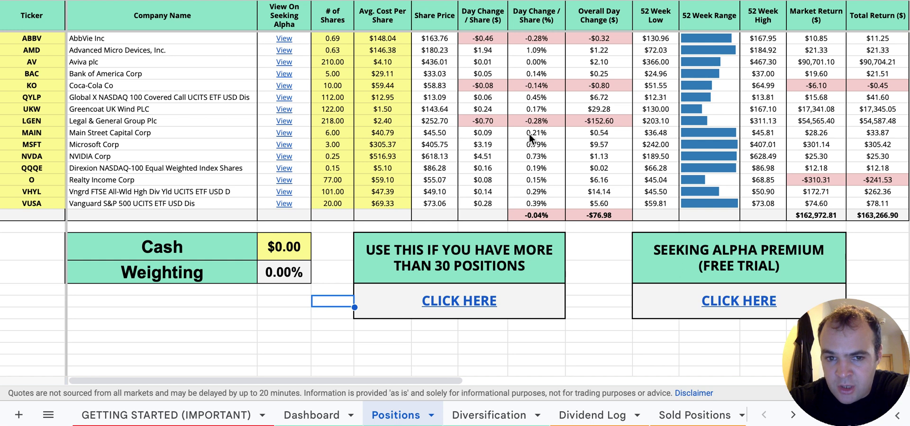
- View the Diversification sheet and the 2023 section of the Dividend Log across to the Sold Positions and Total columns
click(492, 416)
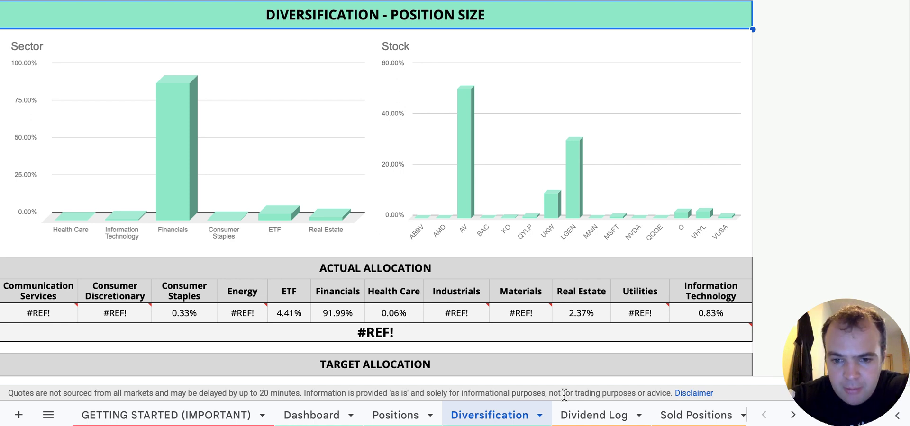
click(587, 416)
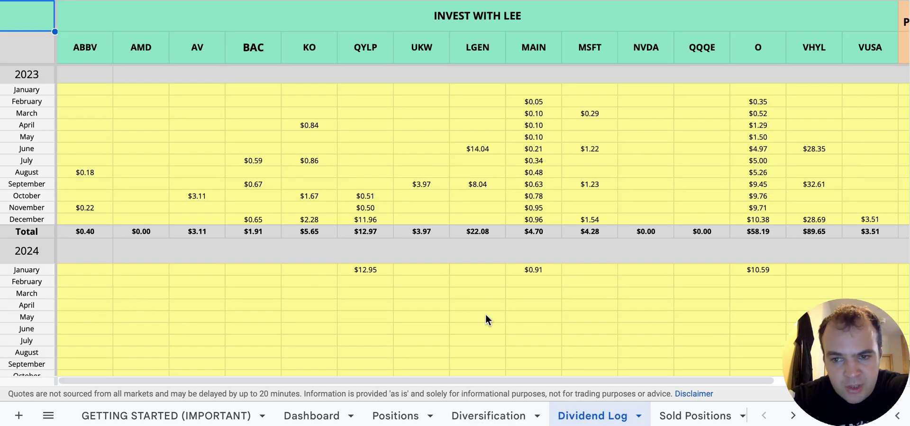
click(31, 76)
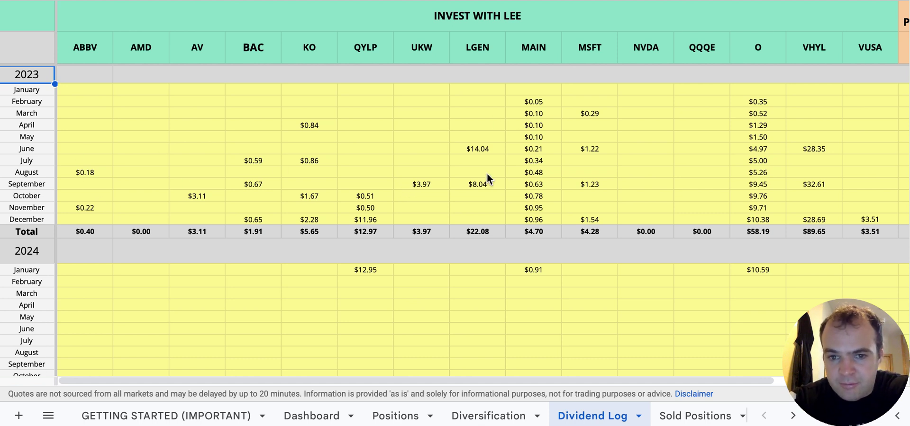
scroll(487, 175, right, 5)
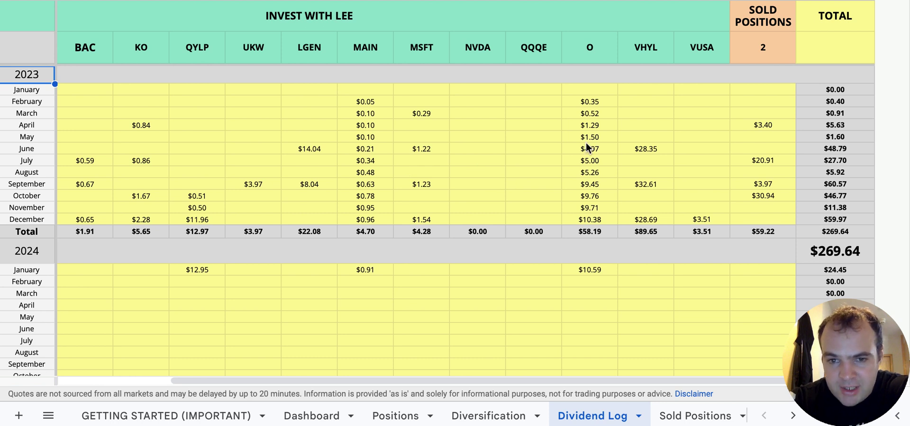
- Go through the monthly dividends in the O column from February 2023 to January 2024, and look over the 2024 section
click(605, 102)
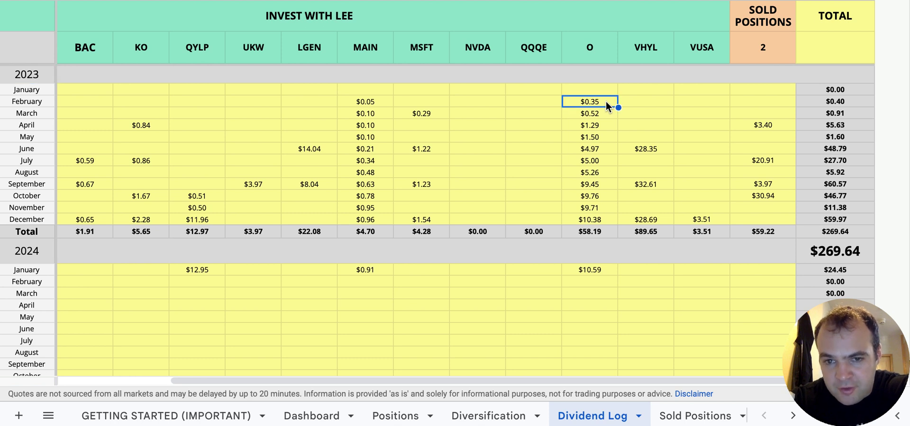
click(608, 113)
click(609, 125)
click(608, 138)
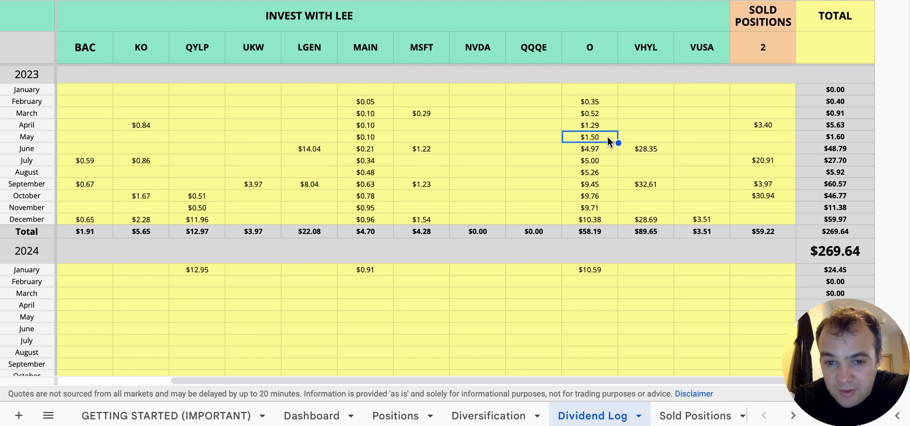
click(608, 150)
click(608, 162)
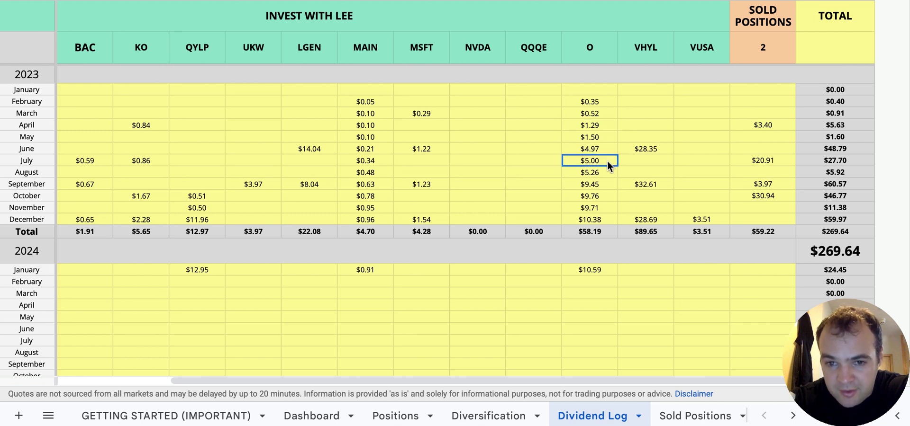
click(608, 172)
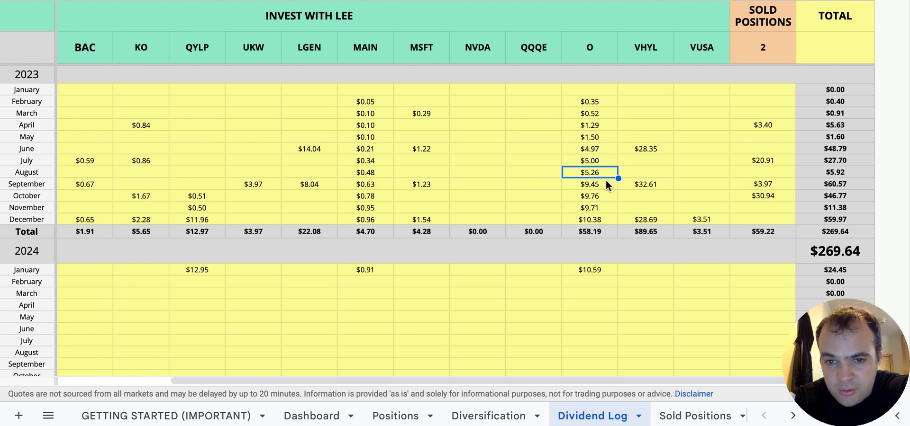
click(607, 185)
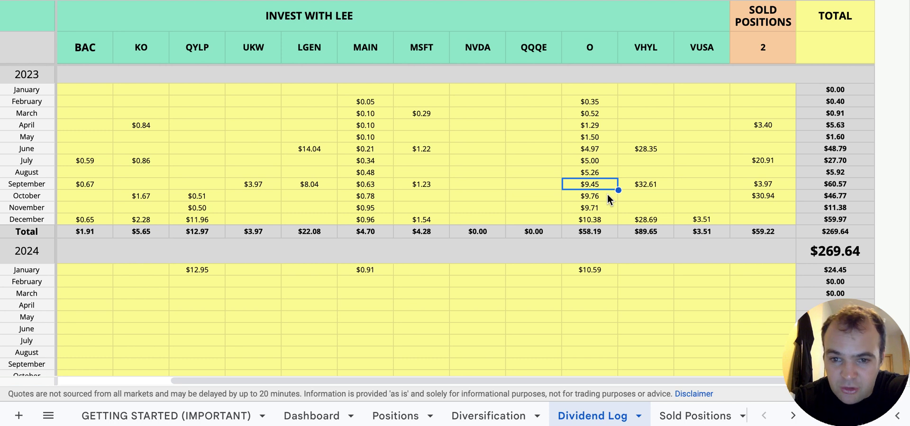
click(608, 199)
click(608, 208)
click(608, 217)
click(607, 268)
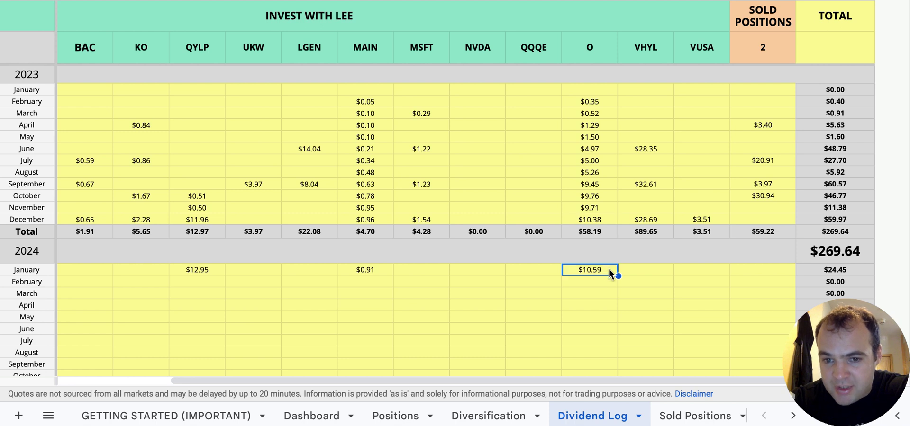
scroll(607, 269, down, 2)
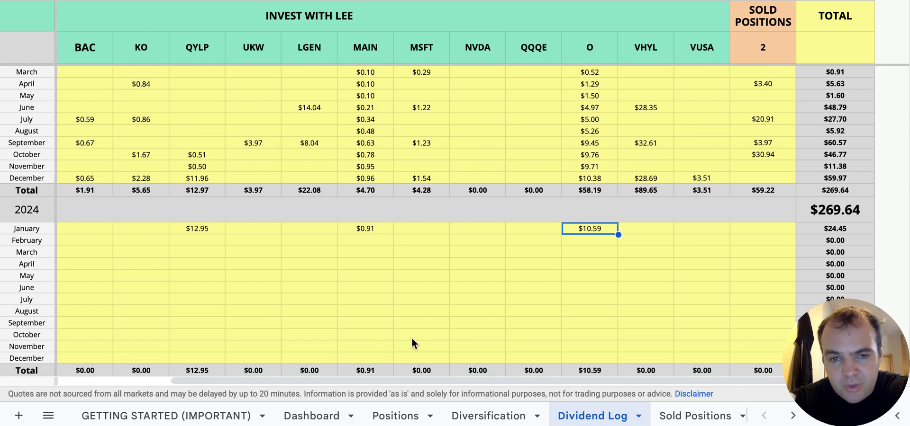
scroll(420, 339, up, 1)
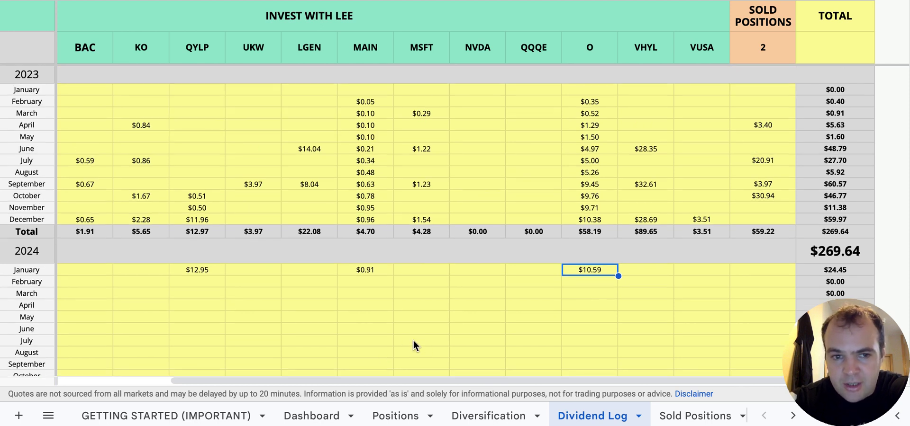
scroll(406, 348, left, 1)
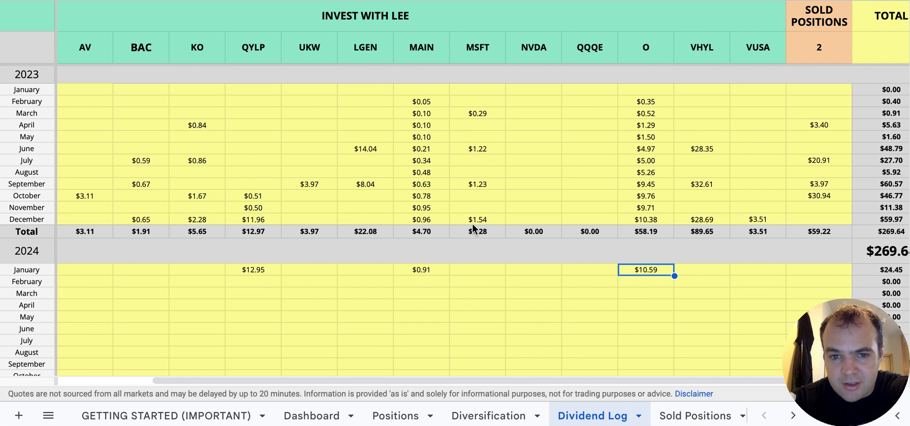
- Look at the column layouts of the Sold Positions and Watchlist sheets
click(703, 417)
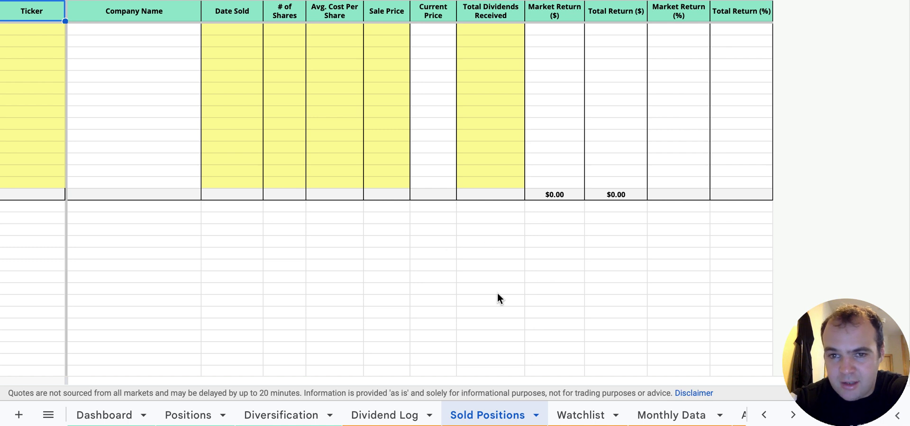
click(584, 418)
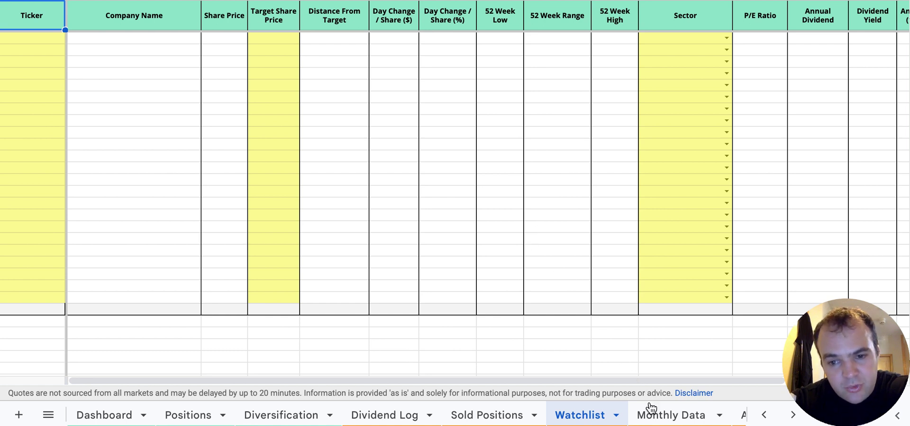
- Examine the Monthly Data sheet from 2023 to 2030, selecting the Market Value cell for January 24
click(665, 416)
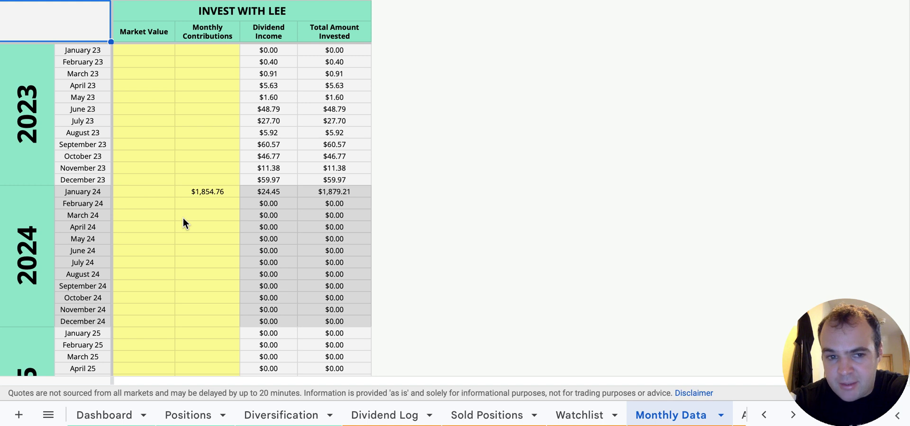
click(144, 196)
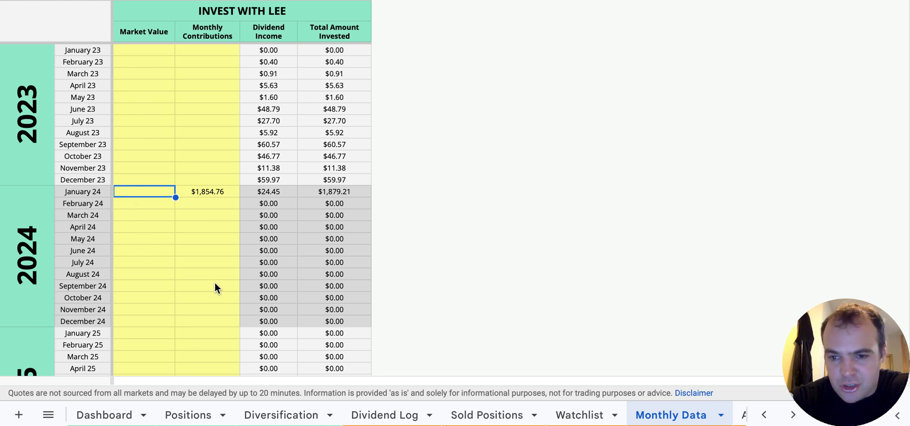
scroll(214, 287, down, 15)
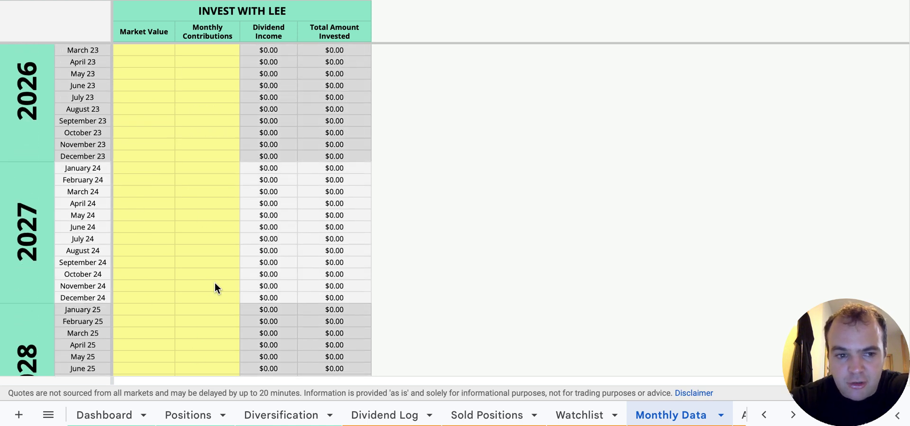
scroll(214, 287, down, 3)
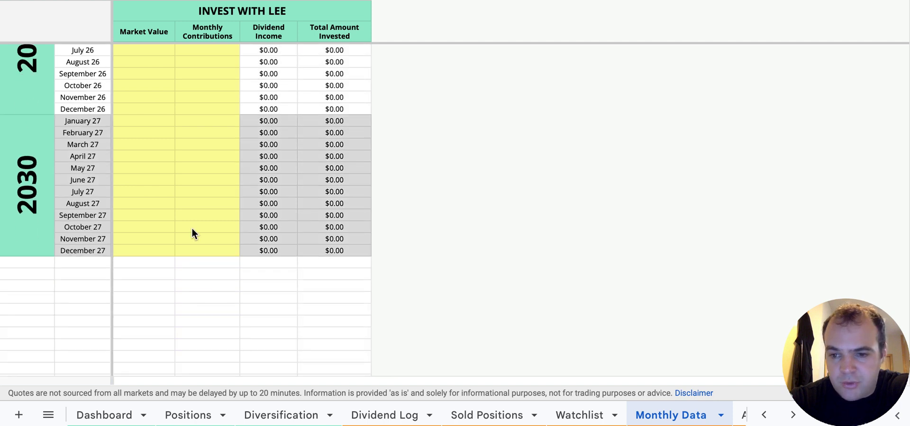
scroll(192, 228, up, 10)
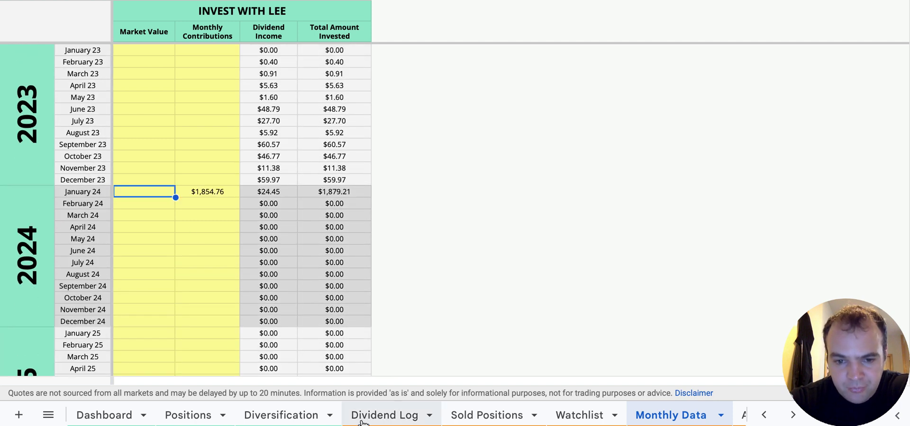
- Check the yearly figures on the Annual Data sheet and return to the Monthly Data sheet
scroll(360, 421, right, 3)
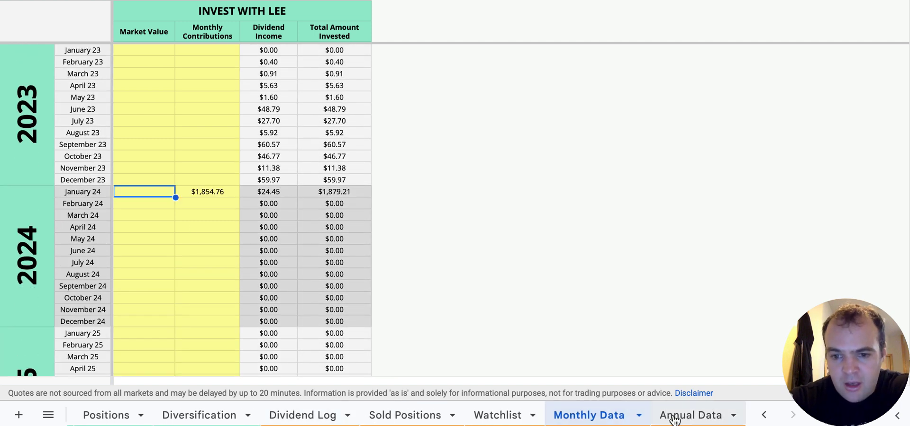
click(682, 417)
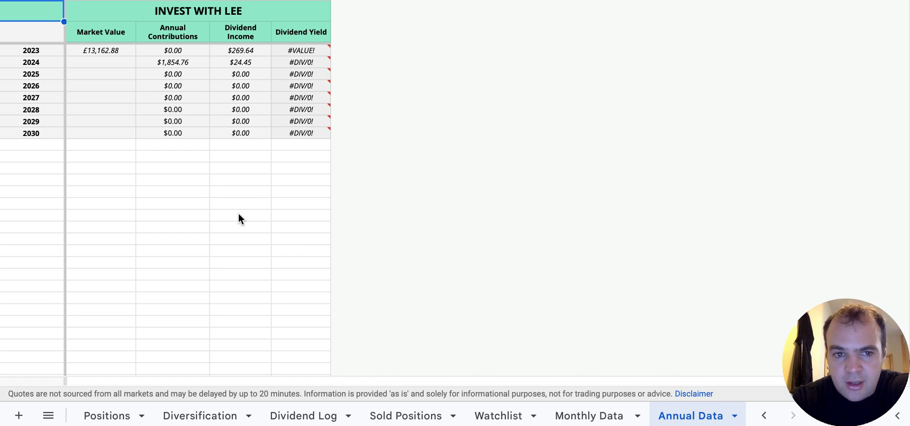
click(601, 418)
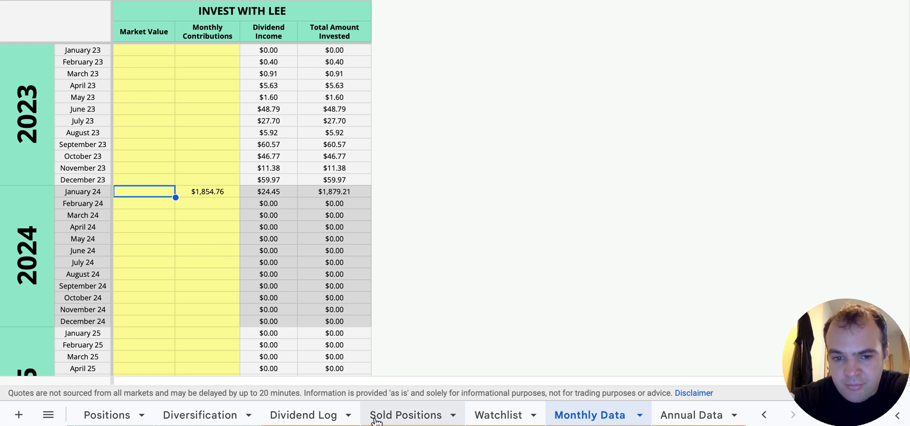
- Reopen the Dividend Log and view its 2024 monthly entries
scroll(419, 420, left, 2)
click(393, 416)
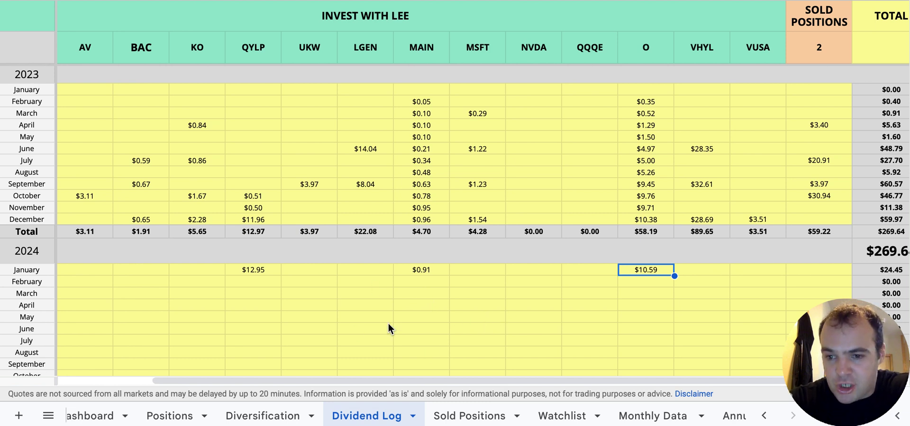
scroll(388, 324, down, 3)
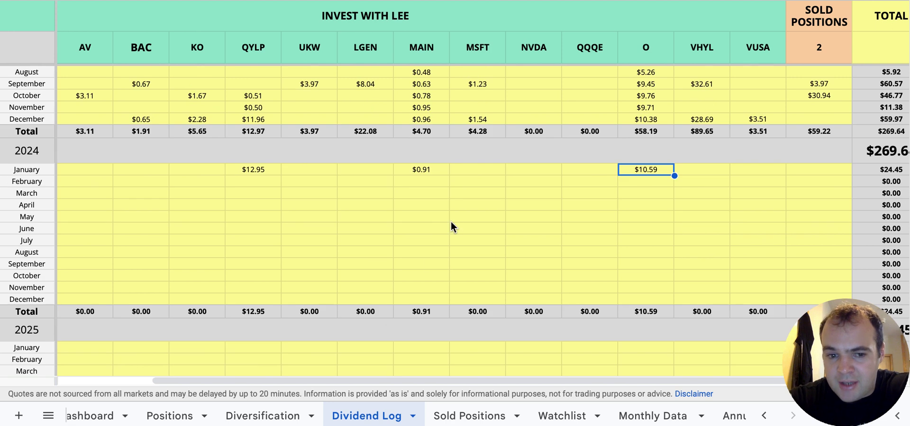
- Glance over the Diversification and Positions sheets, and return to the Dashboard's summary figures and dividend charts
click(272, 417)
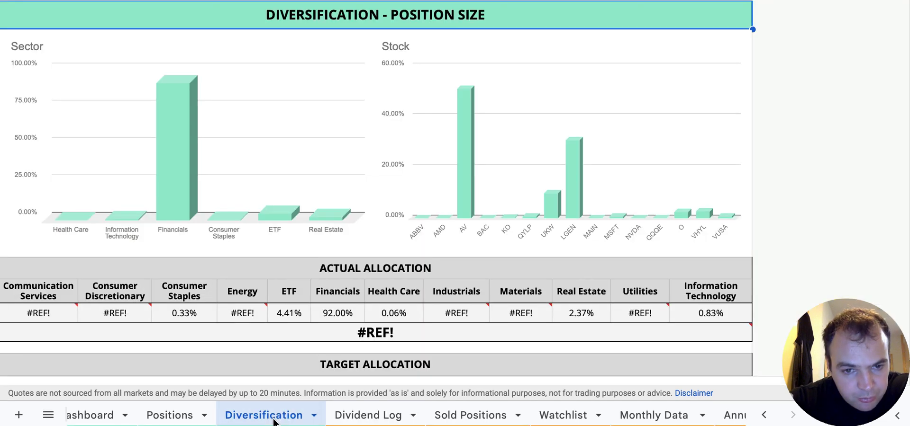
click(186, 412)
scroll(177, 414, left, 3)
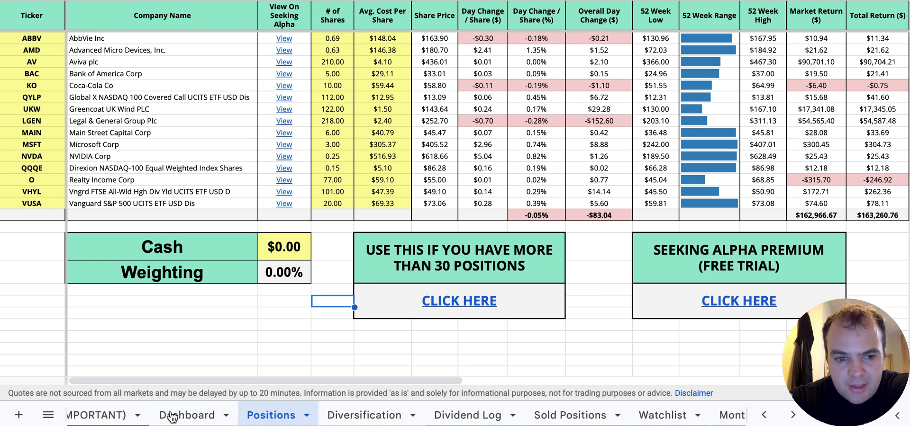
click(216, 416)
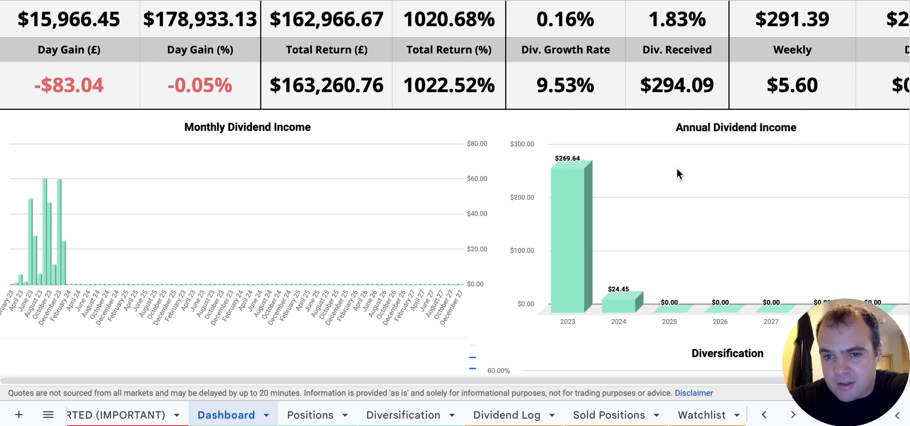
scroll(644, 224, up, 1)
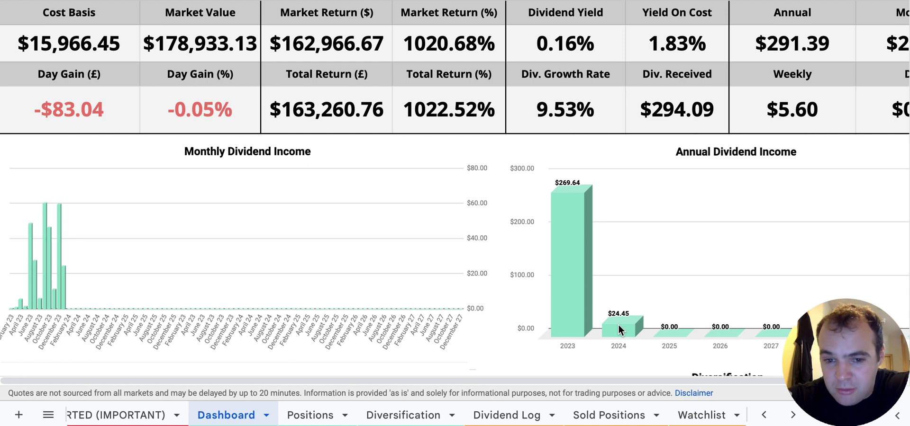
- Review the Dividend Log's 2023 and 2024 entries, including the Sold Positions and Total columns
click(507, 415)
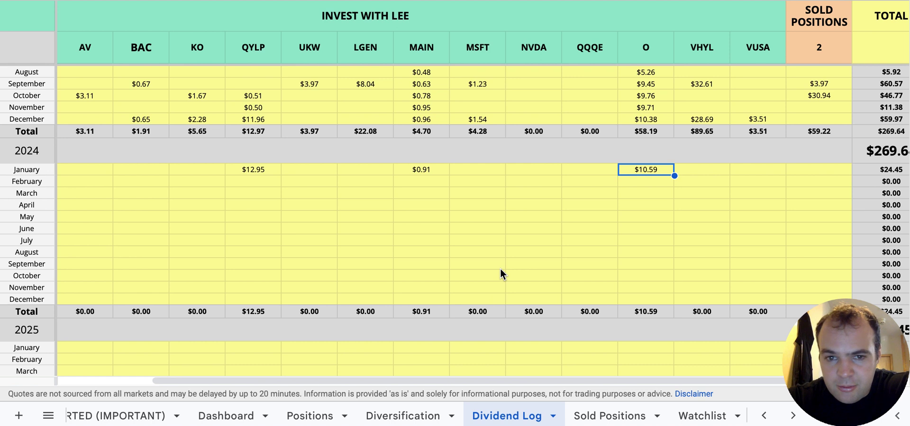
scroll(501, 273, up, 4)
scroll(500, 274, left, 1)
scroll(500, 273, right, 2)
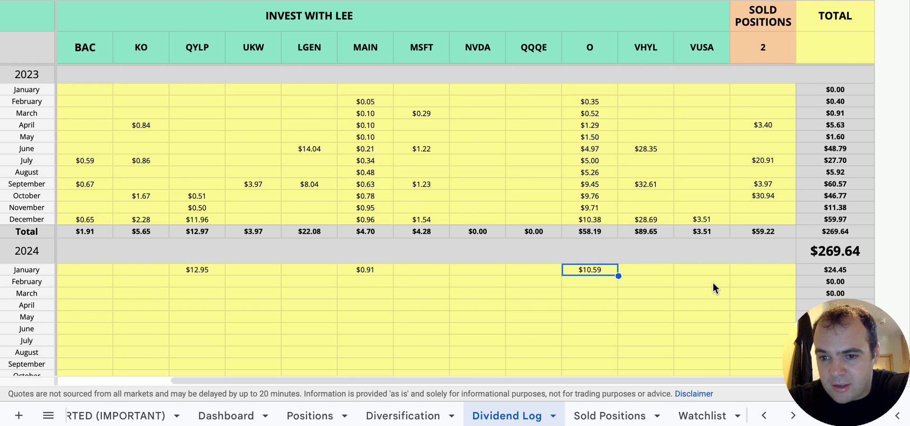
scroll(698, 288, down, 2)
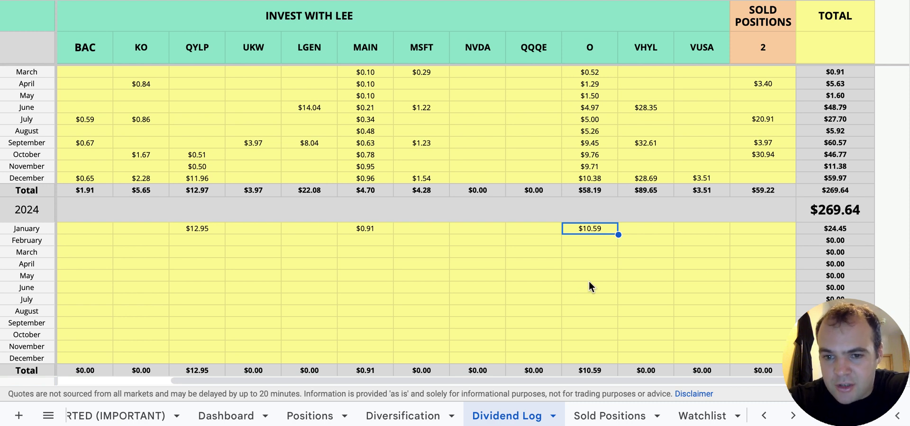
scroll(589, 284, up, 3)
scroll(588, 284, left, 2)
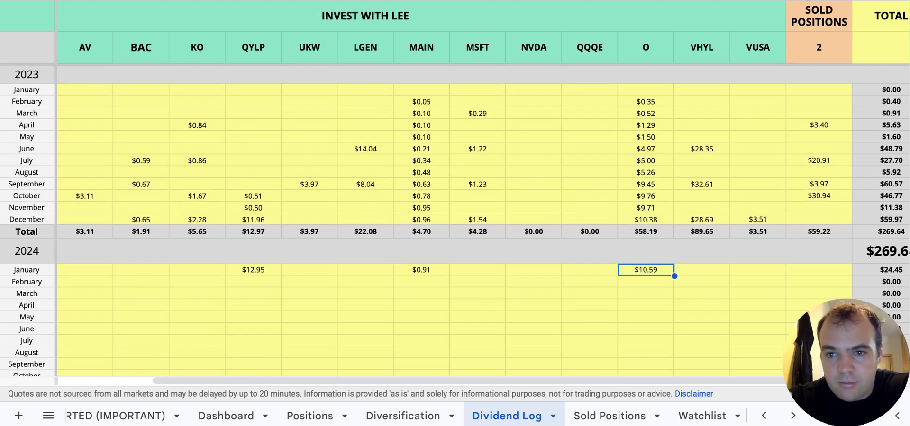